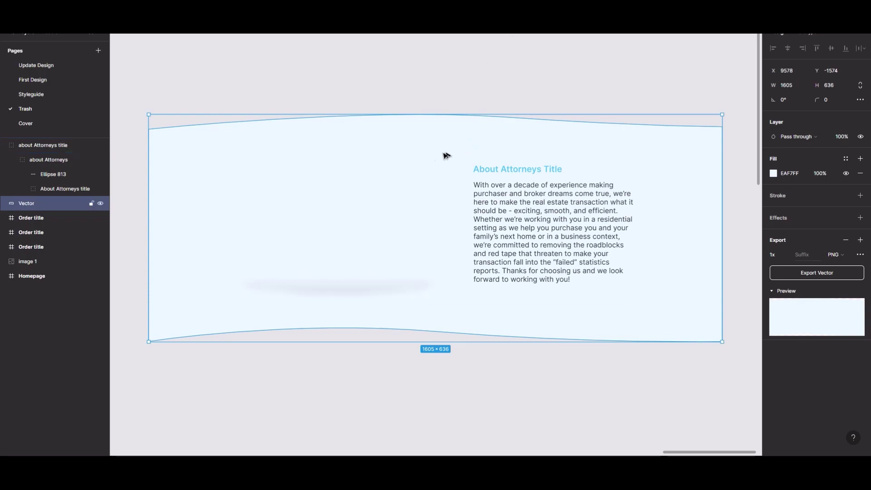
- Keep PNG as the wavy vector's Figma export format, then move to the browser
{"action": "left_click", "coordinate": [836, 255]}
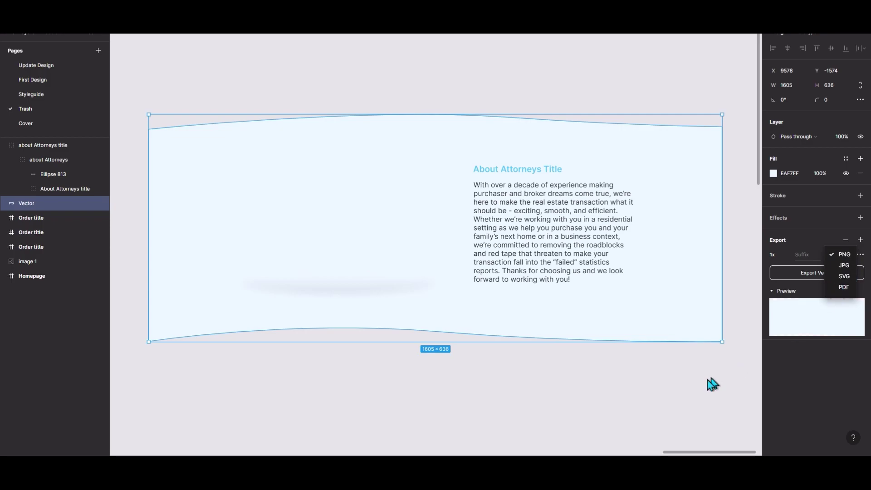
{"action": "left_click", "coordinate": [694, 387]}
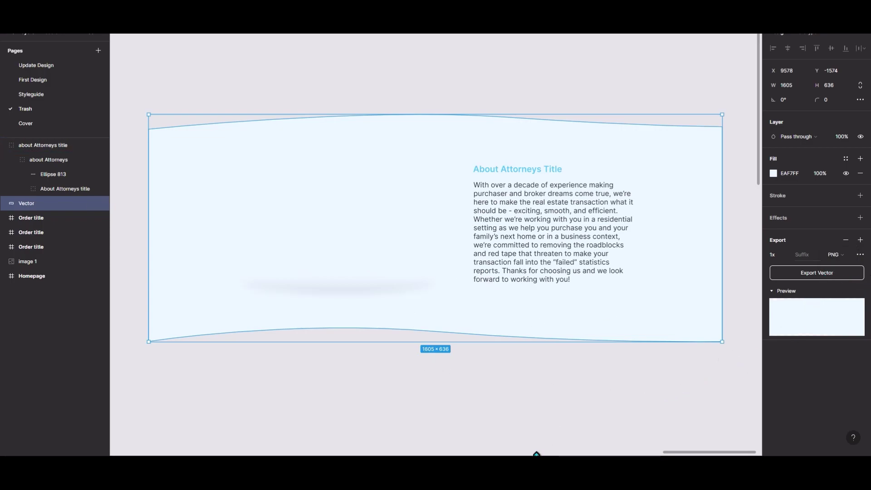
{"action": "mouse_move", "coordinate": [537, 453]}
{"action": "left_click", "coordinate": [551, 422]}
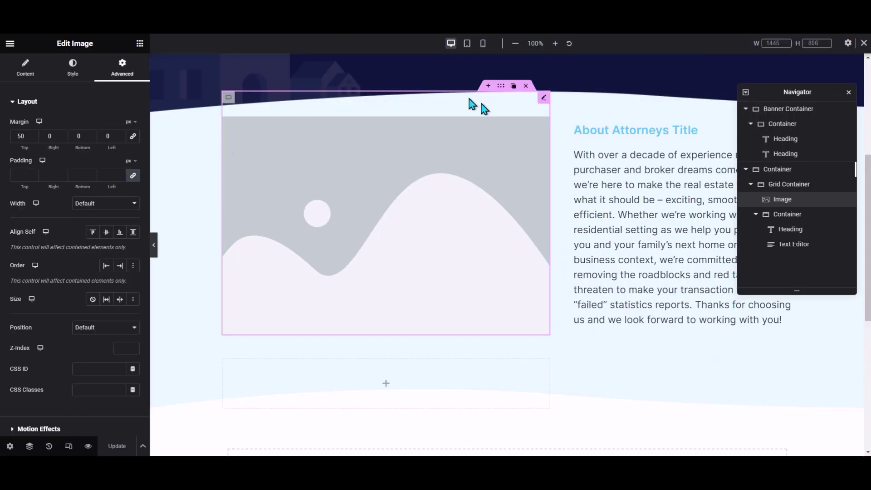
- Select the About Attorneys parent container to reach its Style > Background settings
{"action": "left_click", "coordinate": [478, 92]}
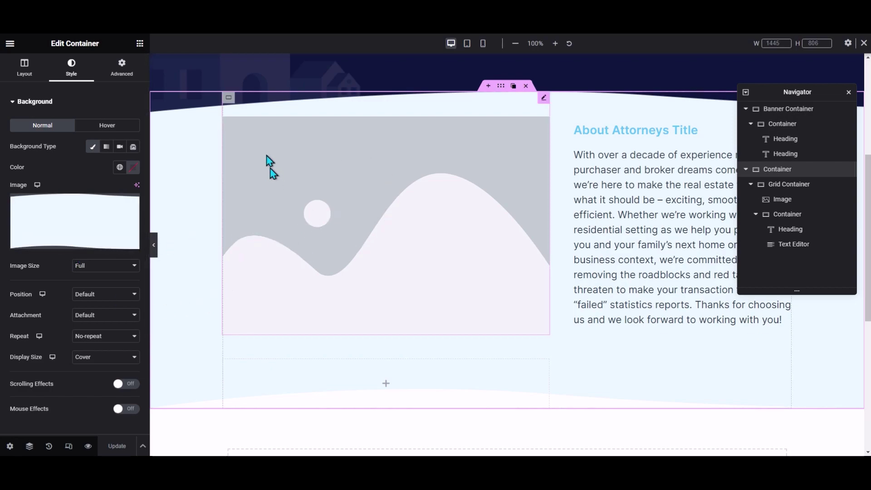
- Preview the live page and check the About Attorneys section's curved background edges
{"action": "left_click", "coordinate": [87, 446]}
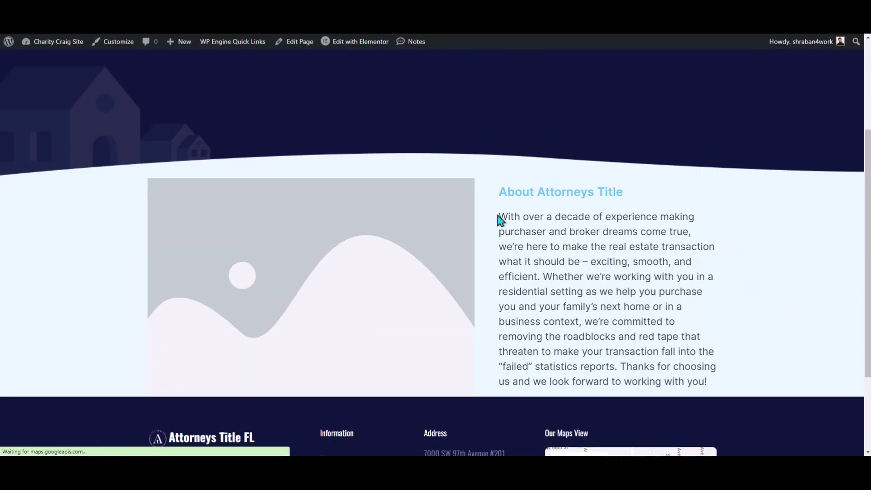
{"action": "scroll", "coordinate": [272, 231], "scroll_direction": "up", "scroll_amount": 2}
{"action": "scroll", "coordinate": [288, 241], "scroll_direction": "down", "scroll_amount": 4}
{"action": "scroll", "coordinate": [258, 225], "scroll_direction": "up", "scroll_amount": 1}
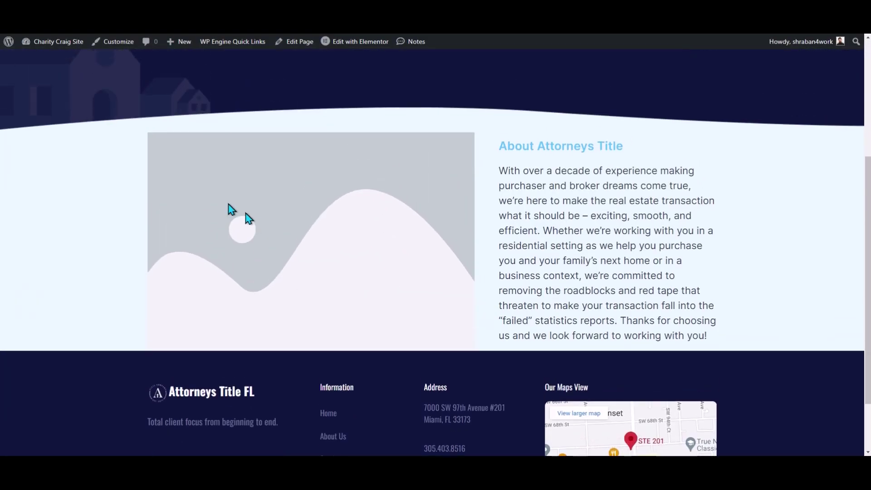
{"action": "left_click_drag", "start_coordinate": [2, 134], "coordinate": [532, 119]}
{"action": "left_click", "coordinate": [822, 131]}
{"action": "right_click", "coordinate": [713, 169]}
- Inspect the section in DevTools, replacing background-size cover with 100% 100%
{"action": "left_click", "coordinate": [742, 363]}
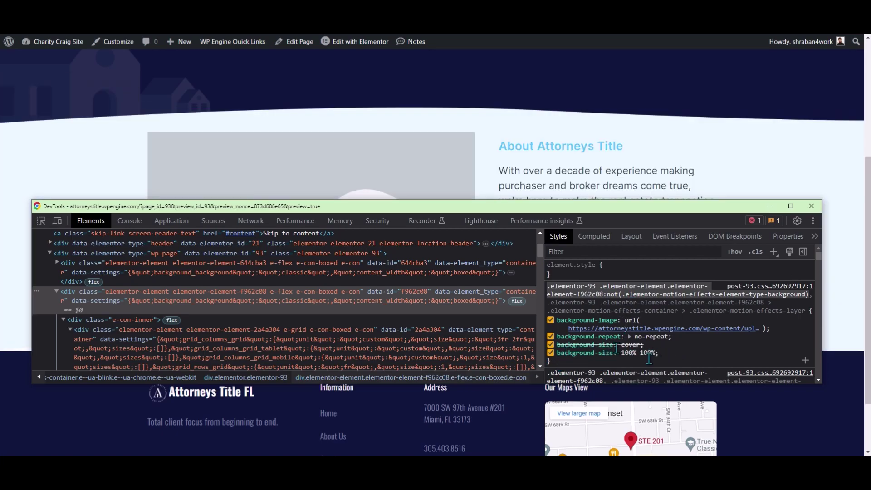
{"action": "left_click", "coordinate": [519, 144]}
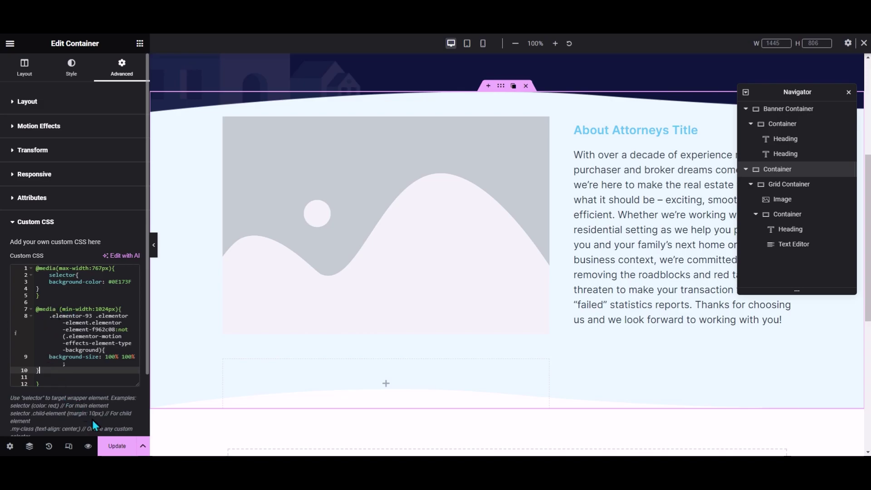
- Save the 100% 100% background custom CSS, check the live page, and return to the editor
{"action": "left_click", "coordinate": [120, 443]}
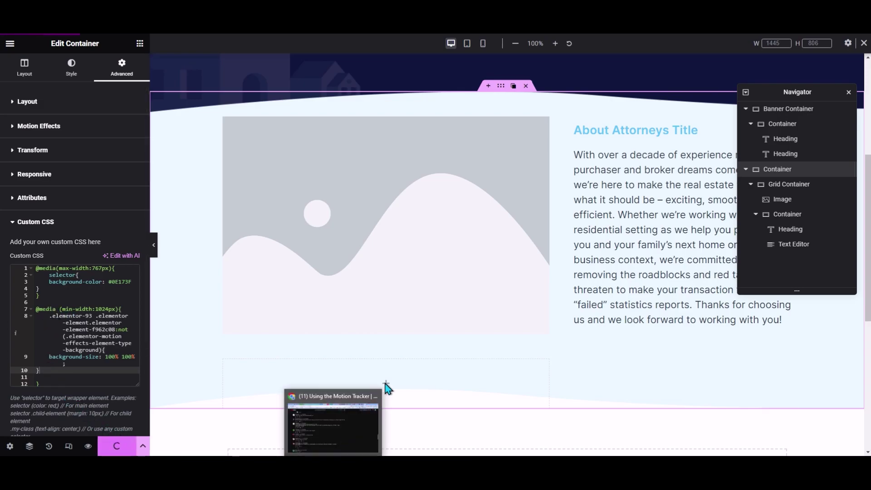
{"action": "left_click", "coordinate": [330, 419]}
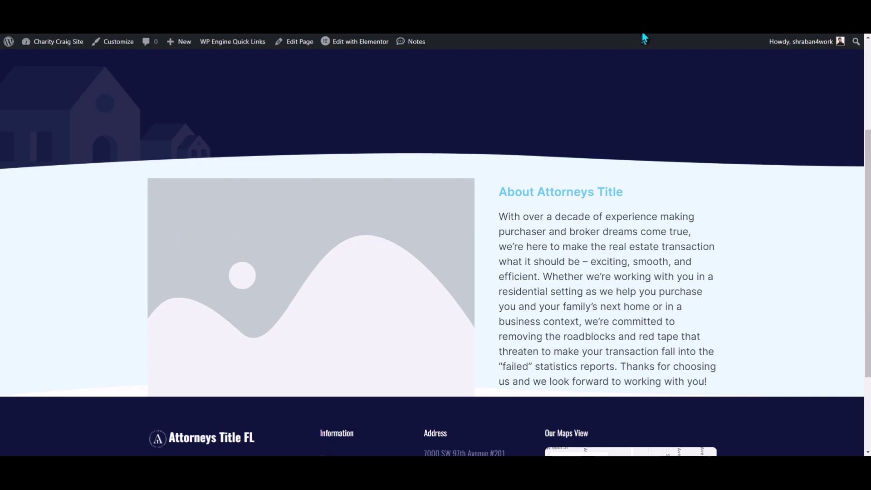
{"action": "key", "text": "alt+Tab"}
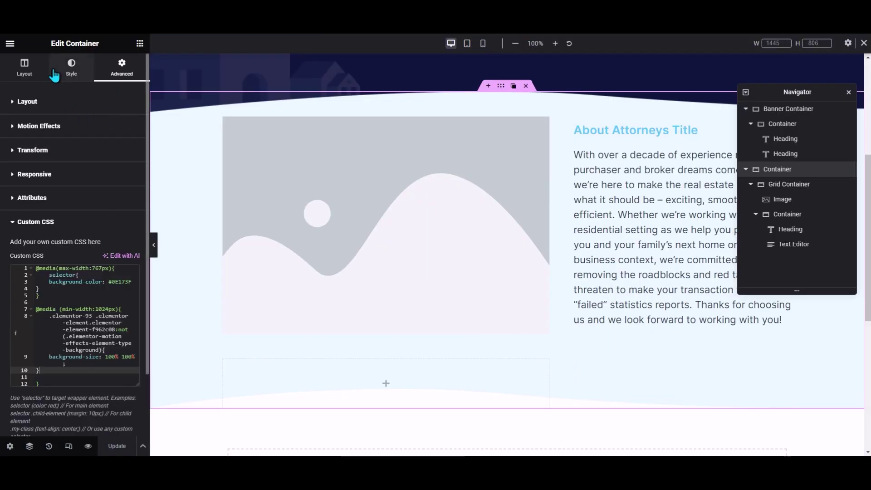
- Set the About Attorneys image's bottom margin to 50 px, matching its top margin, and update
{"action": "left_click", "coordinate": [228, 136]}
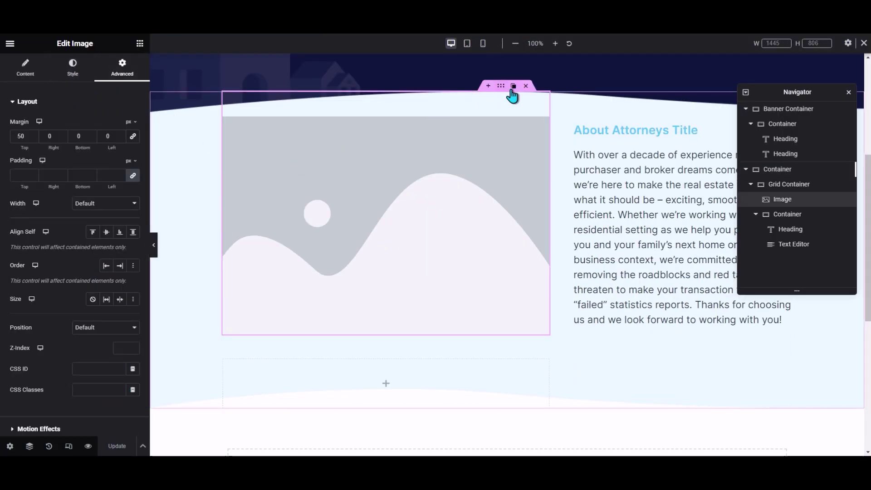
{"action": "double_click", "coordinate": [22, 136]}
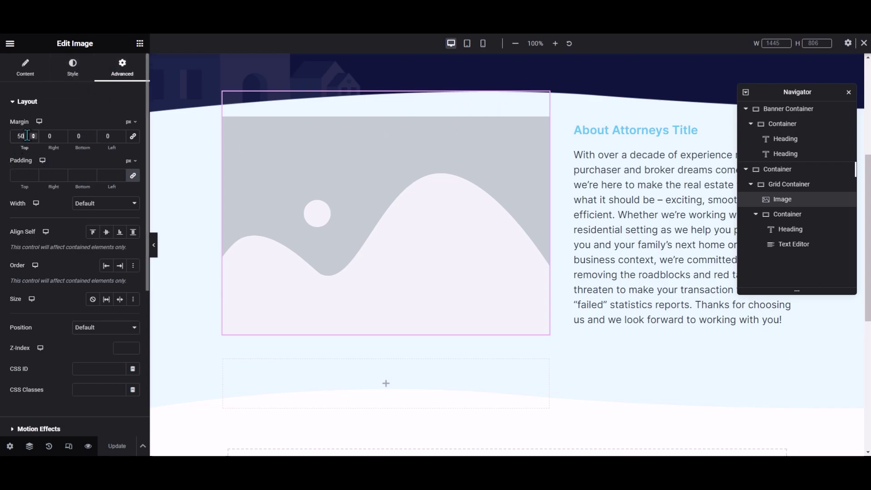
{"action": "double_click", "coordinate": [81, 136]}
{"action": "type", "text": "50"}
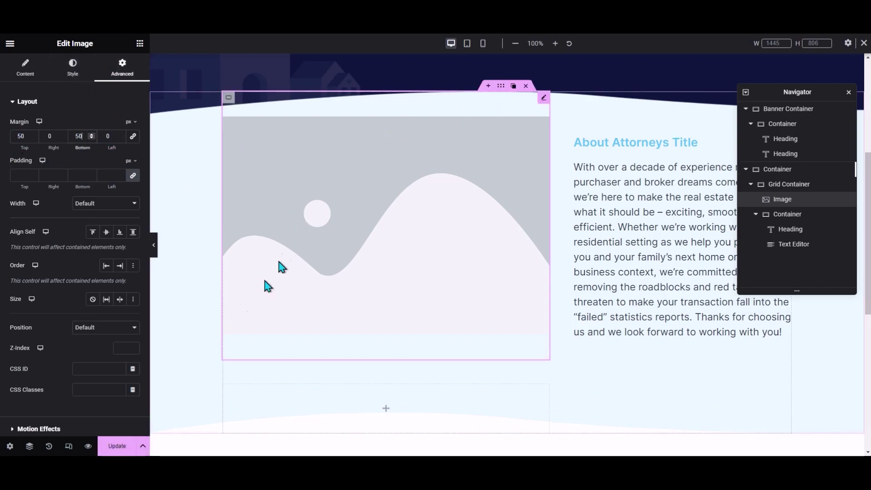
{"action": "left_click", "coordinate": [102, 429]}
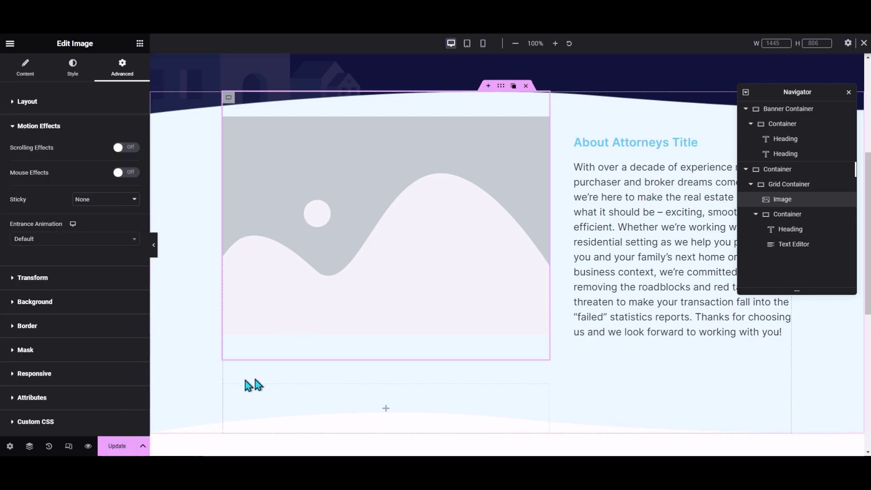
{"action": "left_click", "coordinate": [117, 445]}
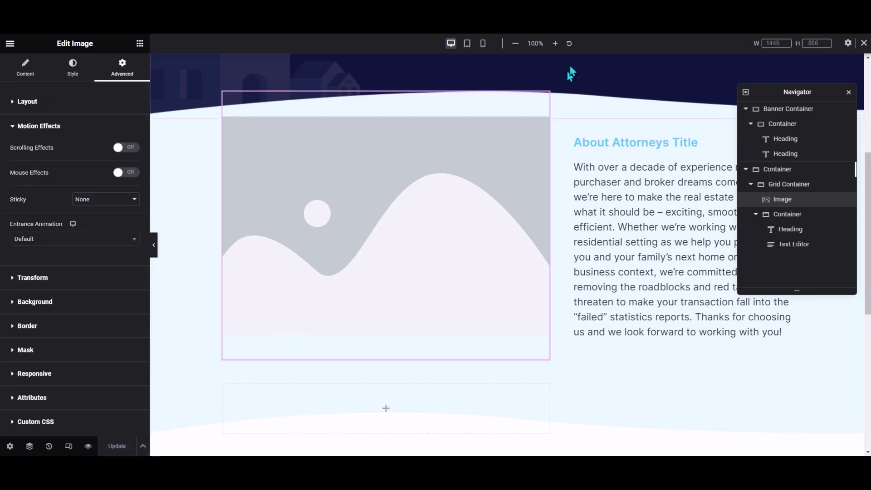
{"action": "scroll", "coordinate": [575, 119], "scroll_direction": "down", "scroll_amount": 2}
{"action": "scroll", "coordinate": [575, 119], "scroll_direction": "down", "scroll_amount": 3}
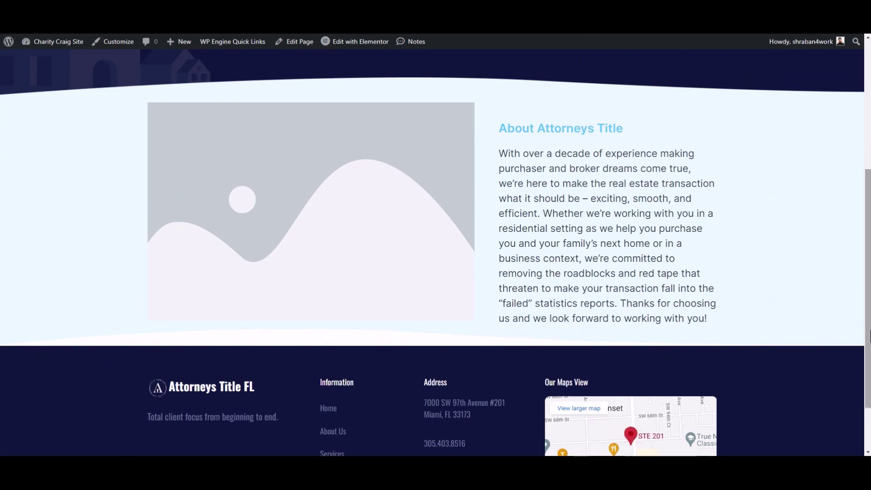
{"action": "scroll", "coordinate": [864, 334], "scroll_direction": "up", "scroll_amount": 2}
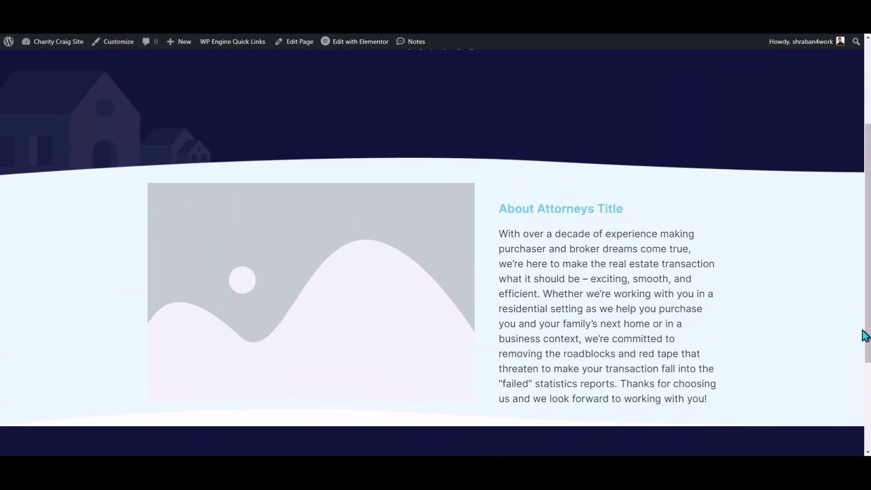
{"action": "scroll", "coordinate": [858, 334], "scroll_direction": "down", "scroll_amount": 2}
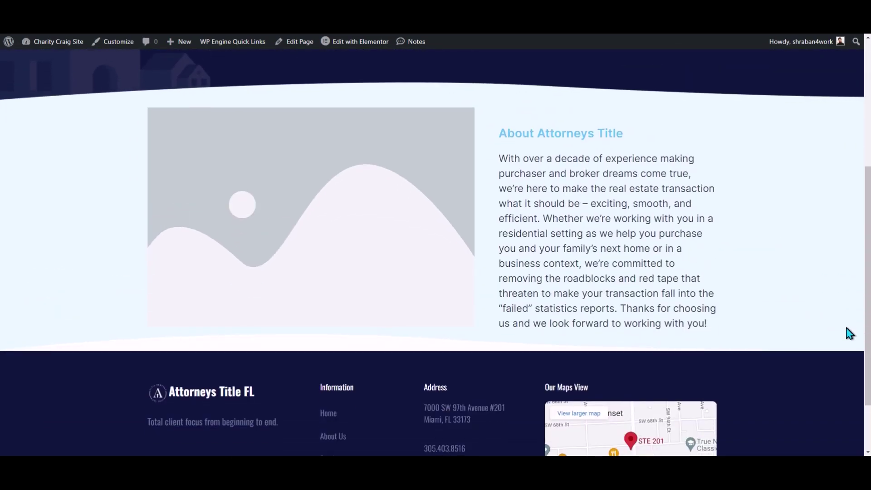